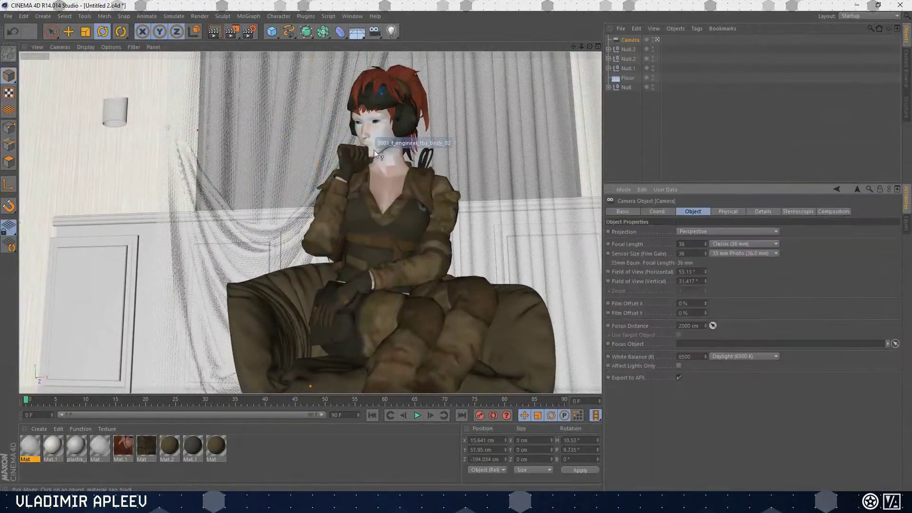
Step: Switch the camera to the Portrait 80 mm lens and set white balance to 7000 K
{"action": "left_click", "coordinate": [743, 301]}
{"action": "type", "text": "45"}
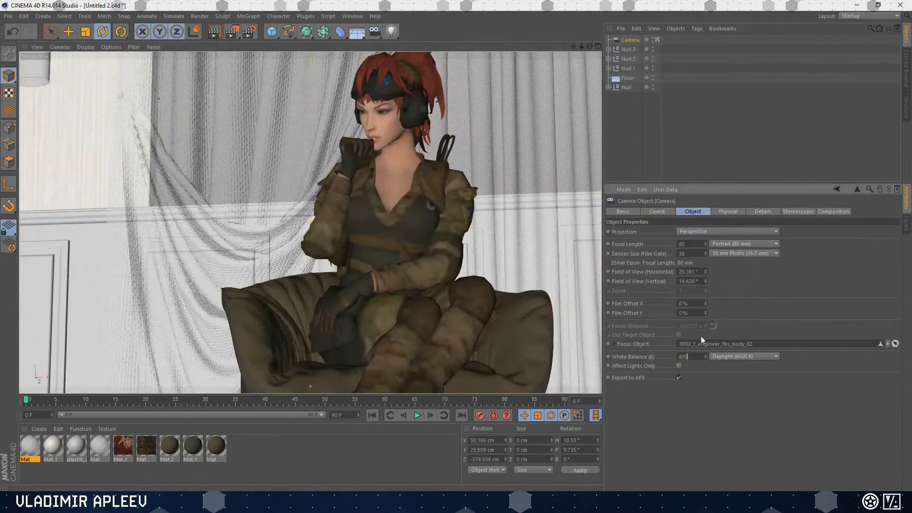
{"action": "key", "text": "BackSpace"}
{"action": "key", "text": "BackSpace"}
{"action": "type", "text": "7000"}
{"action": "key", "text": "Return"}
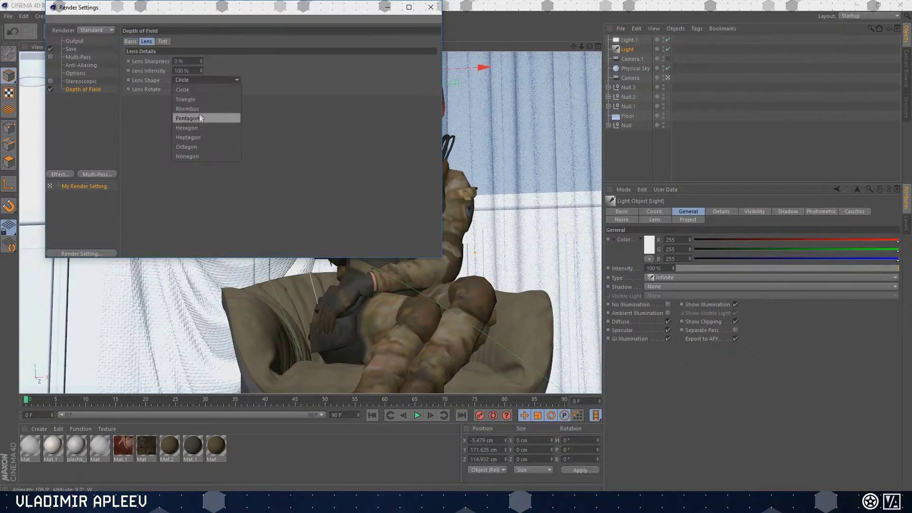
Step: Close Render Settings and start an interactive render of the depth-of-field camera view
{"action": "left_click", "coordinate": [430, 8]}
{"action": "key", "text": "ctrl+r"}
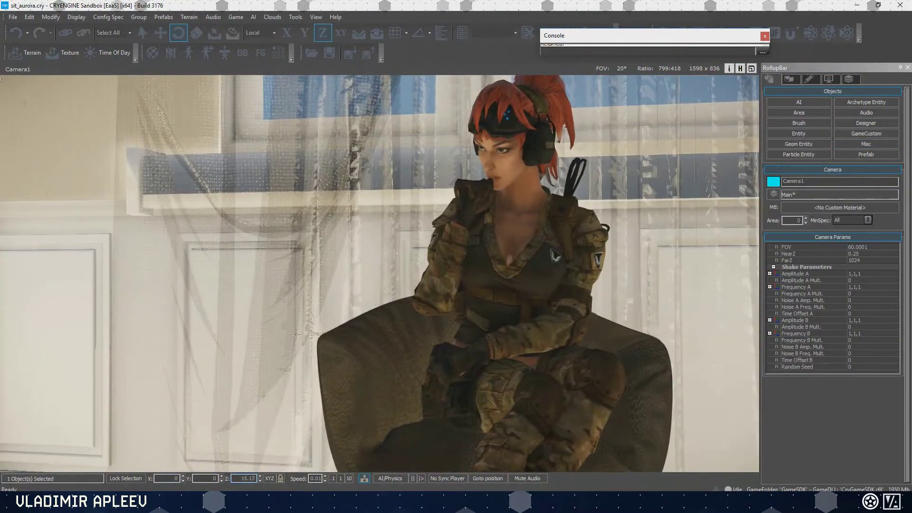
Step: Switch to the Move tool and set the depth-of-field focus range to 8
{"action": "key", "text": "1"}
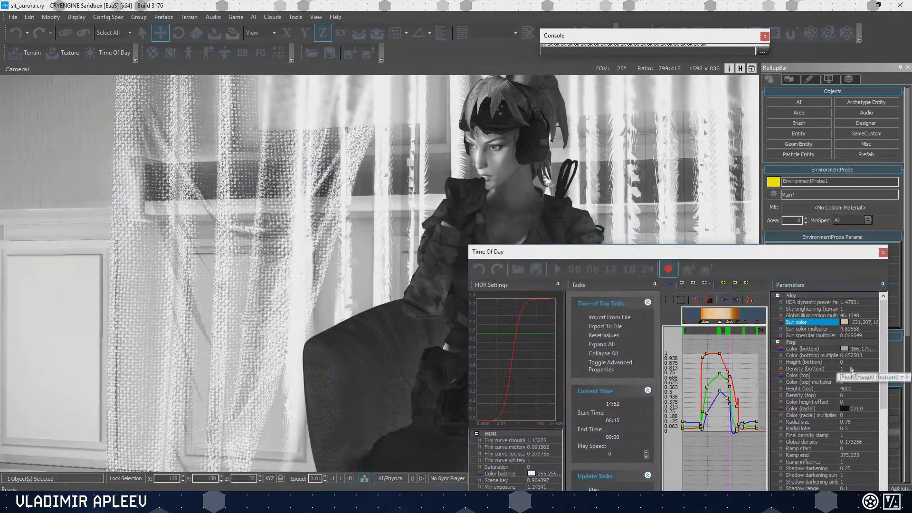
{"action": "key", "text": "Return"}
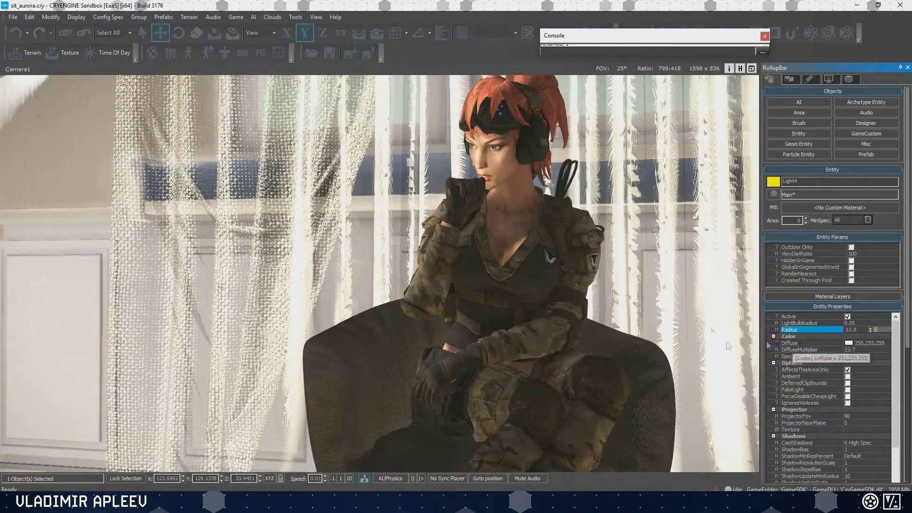
Step: Place a new light beside the woman and switch to the eyes_hair material
{"action": "left_click_drag", "start_coordinate": [782, 269], "coordinate": [223, 483]}
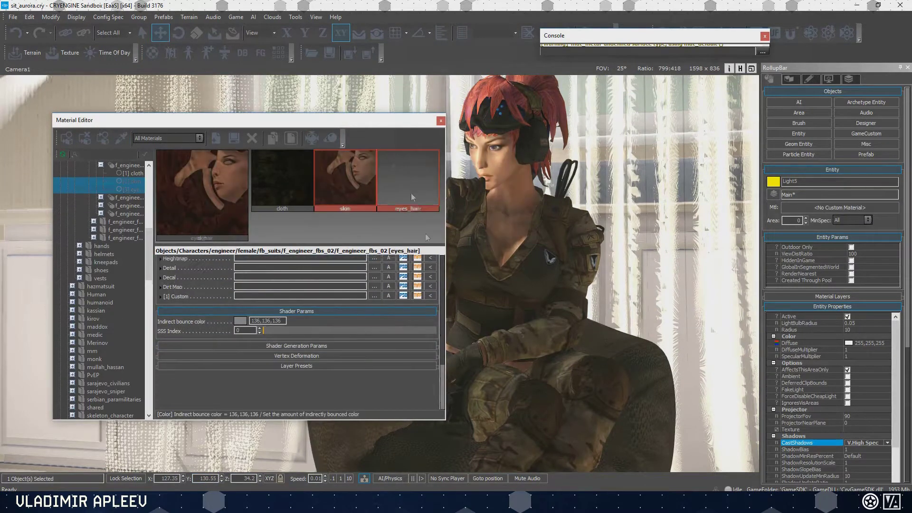
{"action": "left_click", "coordinate": [412, 193]}
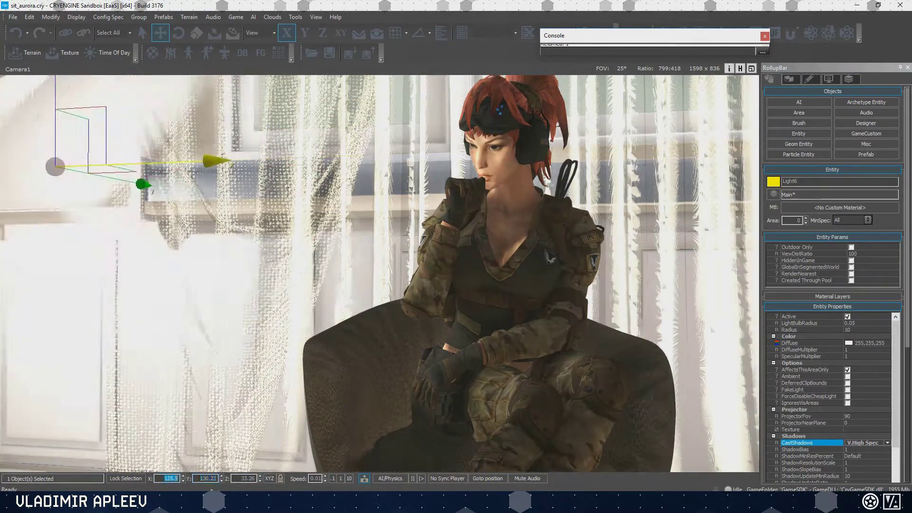
{"action": "left_click_drag", "start_coordinate": [222, 480], "coordinate": [260, 486]}
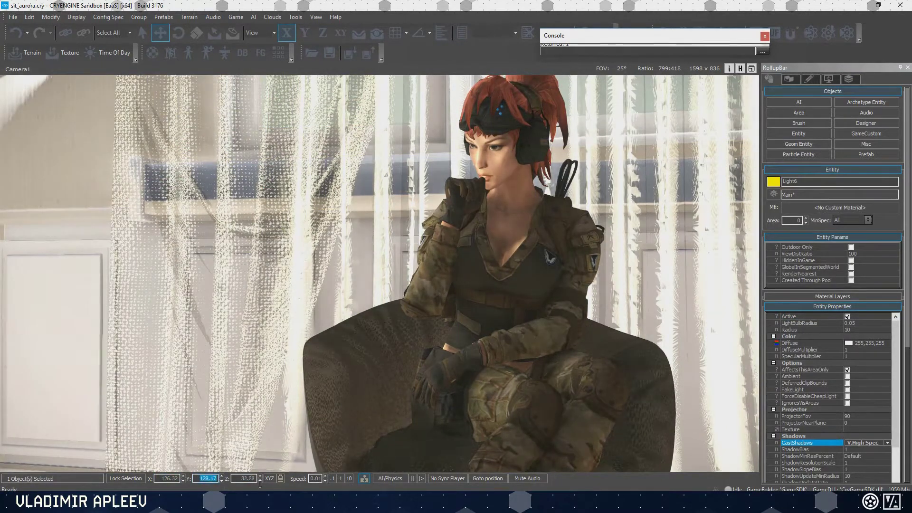
Step: Retune the chair material's fuzziness, then bring up the Lighting Tool's sun settings
{"action": "left_click", "coordinate": [148, 55]}
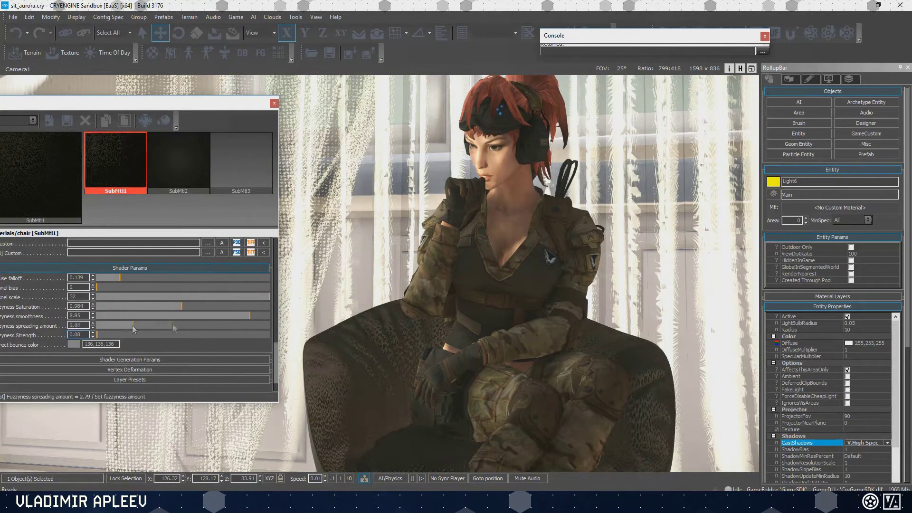
{"action": "left_click", "coordinate": [274, 103]}
{"action": "left_click", "coordinate": [206, 52]}
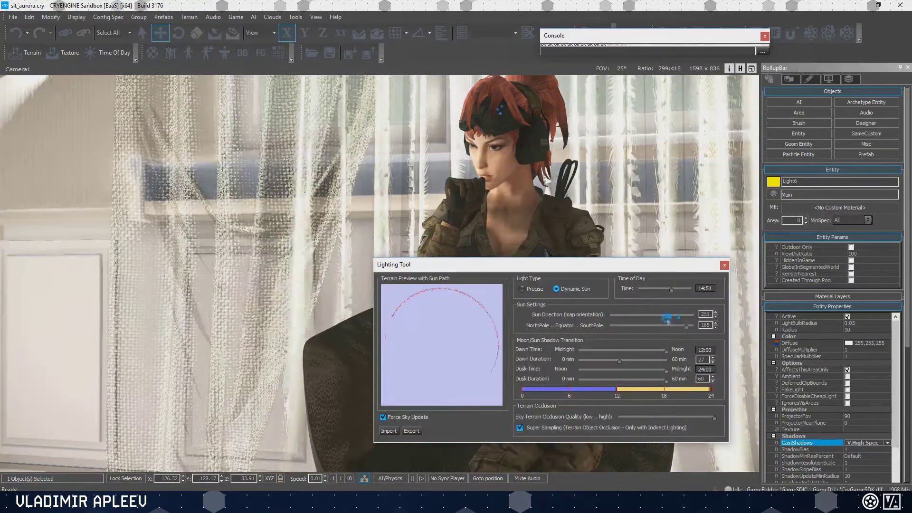
Step: Drag the NorthPole..SouthPole slider to tilt the sun's path toward the south
{"action": "left_click_drag", "start_coordinate": [613, 326], "coordinate": [675, 328]}
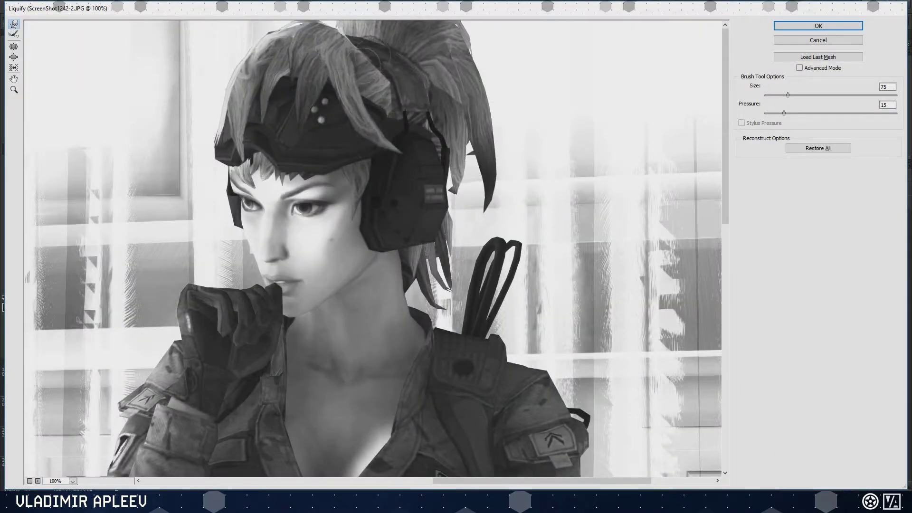
Step: Zoom Liquify to 200% and use a size 27 brush to reshape the face and neck
{"action": "key", "text": "ctrl+plus"}
{"action": "scroll", "coordinate": [576, 244], "scroll_direction": "down", "scroll_amount": 3}
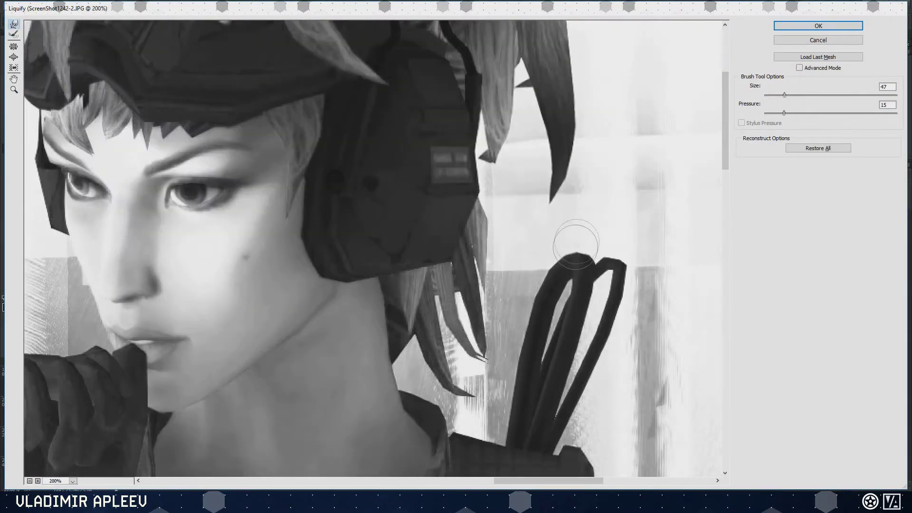
{"action": "scroll", "coordinate": [495, 170], "scroll_direction": "down", "scroll_amount": 9}
{"action": "key", "text": "bracketright"}
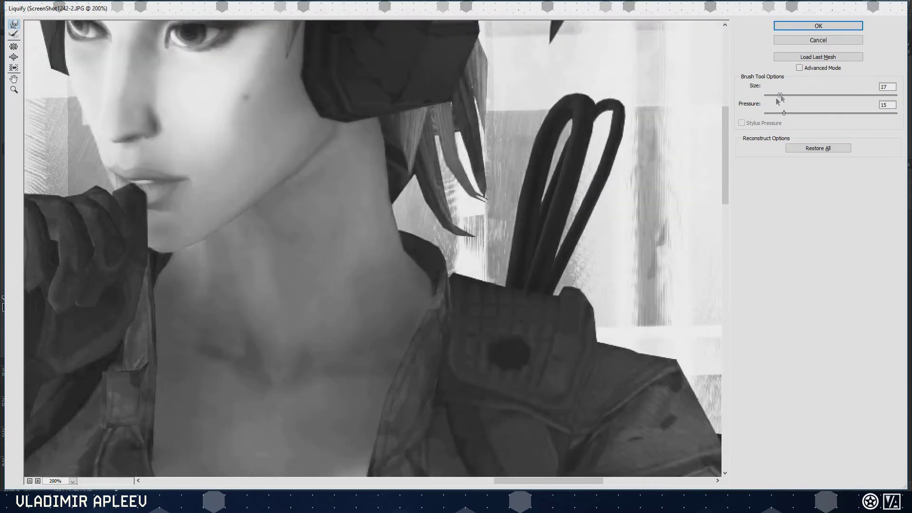
{"action": "scroll", "coordinate": [93, 136], "scroll_direction": "left", "scroll_amount": 10}
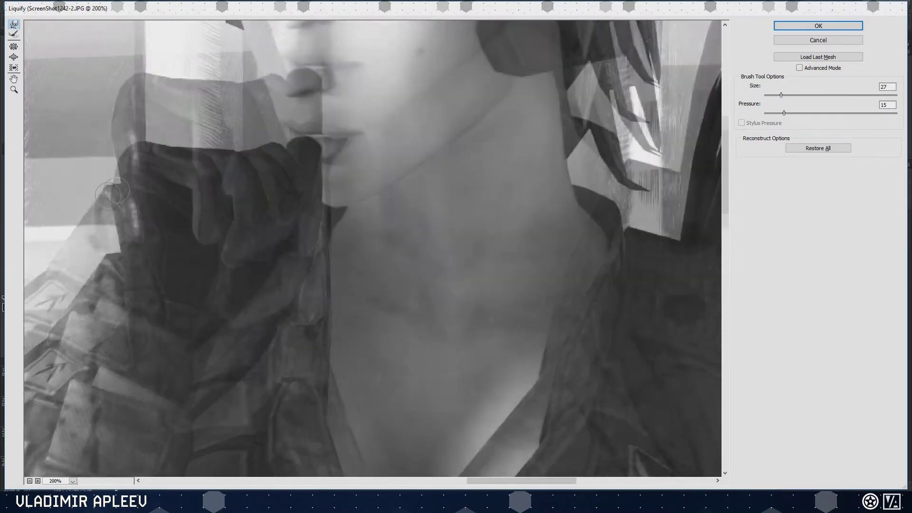
{"action": "scroll", "coordinate": [125, 352], "scroll_direction": "down", "scroll_amount": 20}
{"action": "scroll", "coordinate": [125, 352], "scroll_direction": "up", "scroll_amount": 10}
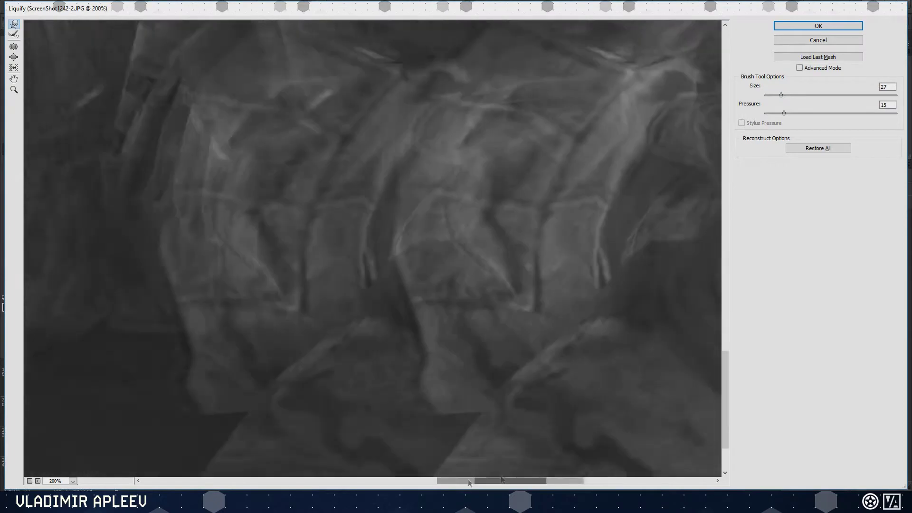
{"action": "scroll", "coordinate": [376, 241], "scroll_direction": "right", "scroll_amount": 10}
{"action": "scroll", "coordinate": [376, 241], "scroll_direction": "up", "scroll_amount": 5}
Step: Apply the Liquify edits and tune highlights, shadows, whites, blacks and clarity in Camera Raw
{"action": "key", "text": "Return"}
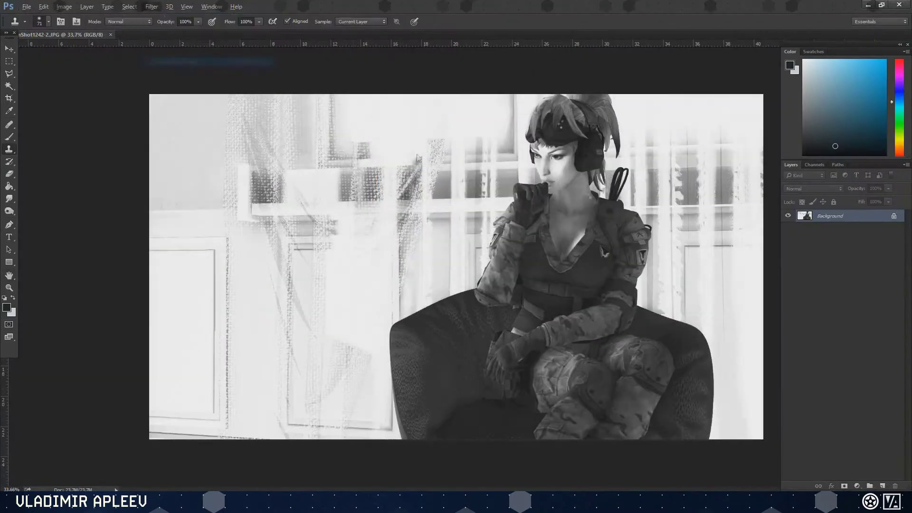
{"action": "key", "text": "ctrl+shift+a"}
{"action": "left_click_drag", "start_coordinate": [813, 223], "coordinate": [801, 226], "text": "alt"}
{"action": "mouse_move", "coordinate": [808, 241]}
{"action": "left_mouse_down", "text": "alt"}
{"action": "mouse_move", "coordinate": [806, 255]}
{"action": "mouse_move", "coordinate": [787, 270]}
{"action": "mouse_move", "coordinate": [803, 293]}
{"action": "left_mouse_up", "text": "alt"}
{"action": "left_click", "coordinate": [807, 308]}
{"action": "key", "text": "Return"}
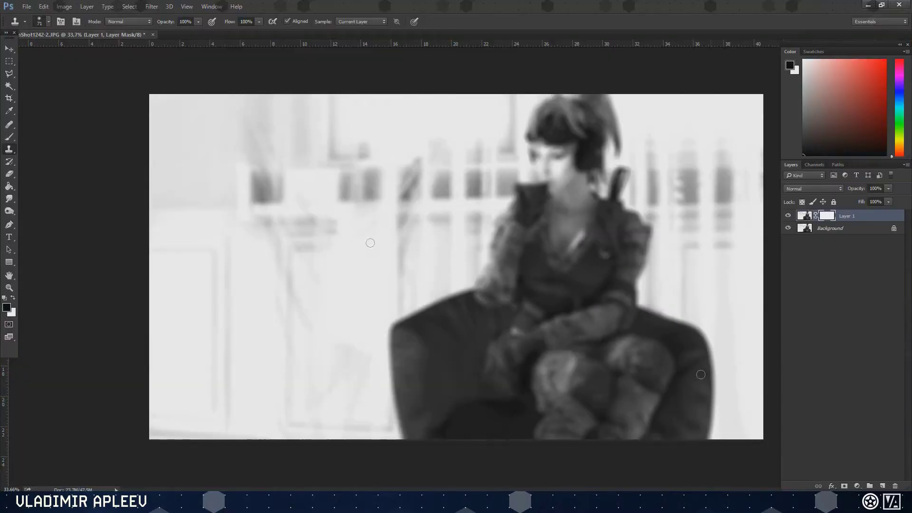
Step: Paint the layer mask to keep the face, hair, jacket and shoulders sharp
{"action": "right_click", "coordinate": [572, 117]}
{"action": "scroll", "coordinate": [572, 116], "scroll_direction": "up", "scroll_amount": 5, "text": "alt"}
{"action": "left_click_drag", "start_coordinate": [413, 109], "coordinate": [401, 211]}
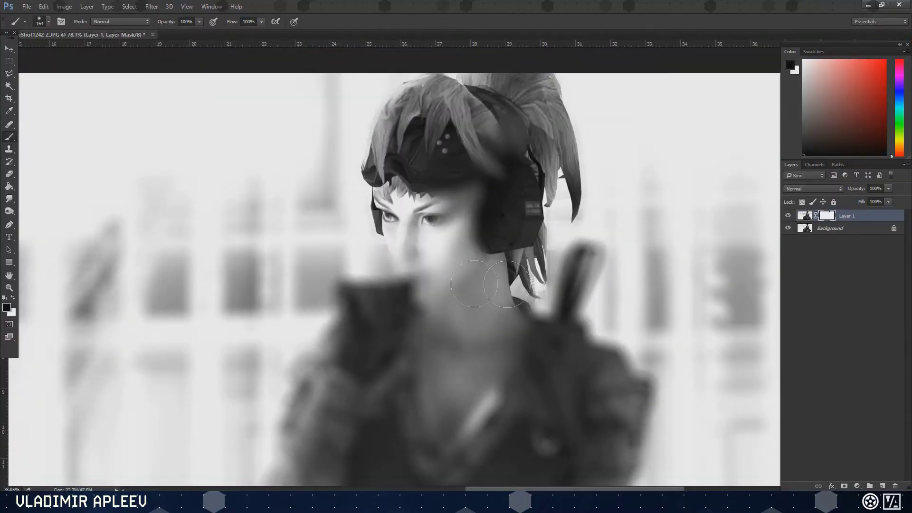
{"action": "left_click_drag", "start_coordinate": [473, 284], "coordinate": [423, 209]}
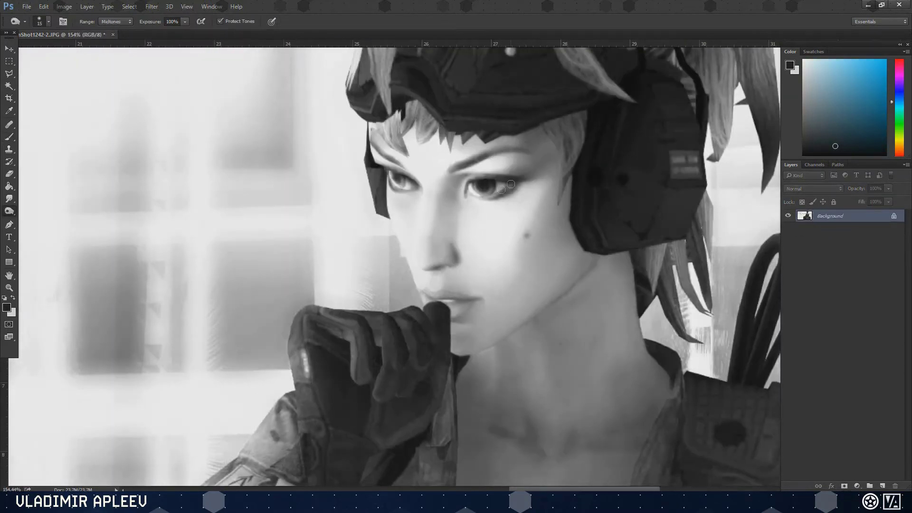
{"action": "scroll", "coordinate": [460, 278], "scroll_direction": "down", "scroll_amount": 1}
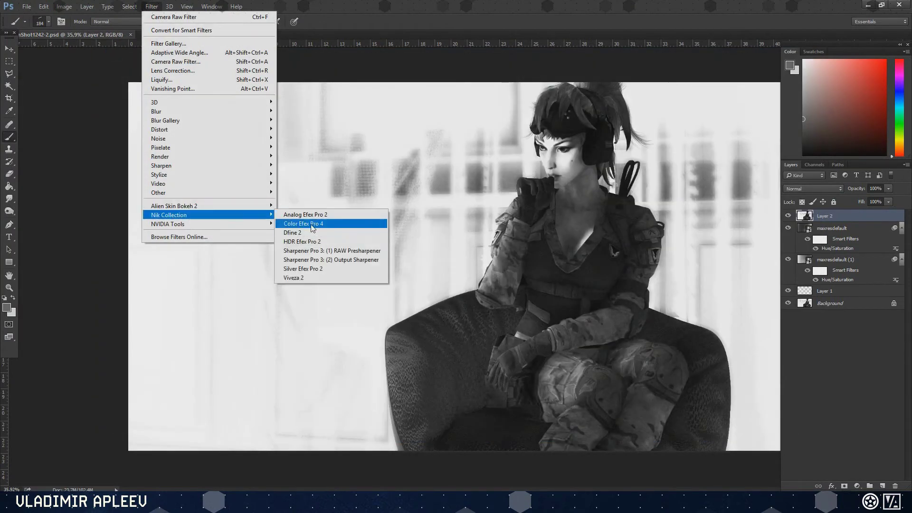
Step: Apply an Analog Efex Pro 2 film look as a new layer and save the document
{"action": "left_click", "coordinate": [305, 214]}
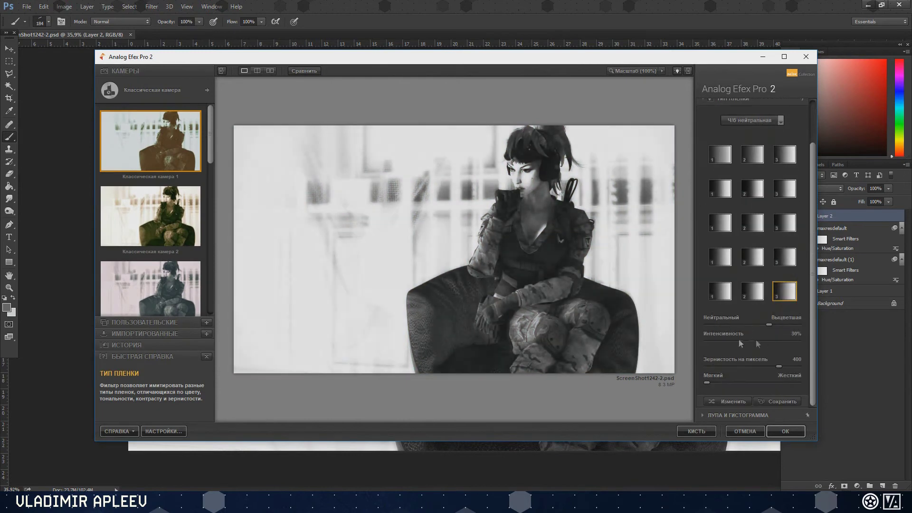
{"action": "left_click", "coordinate": [712, 106]}
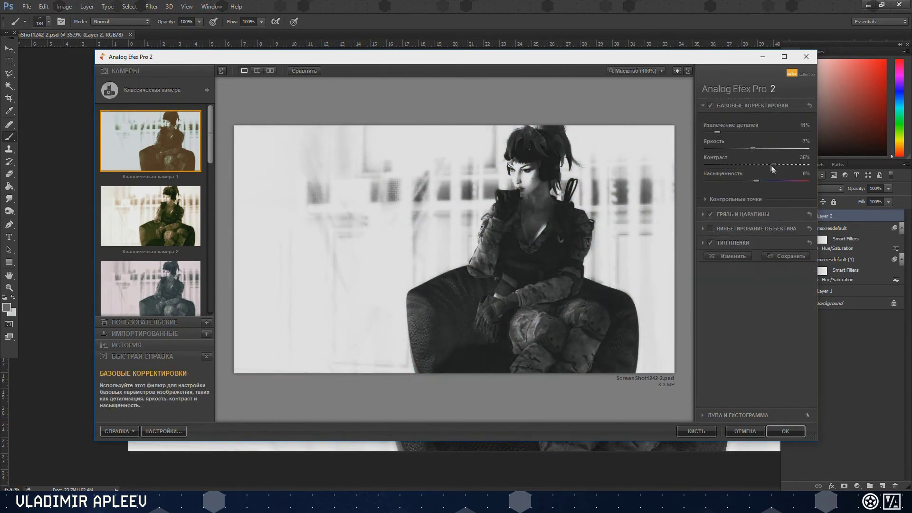
{"action": "left_click", "coordinate": [785, 431]}
{"action": "key", "text": "ctrl+s"}
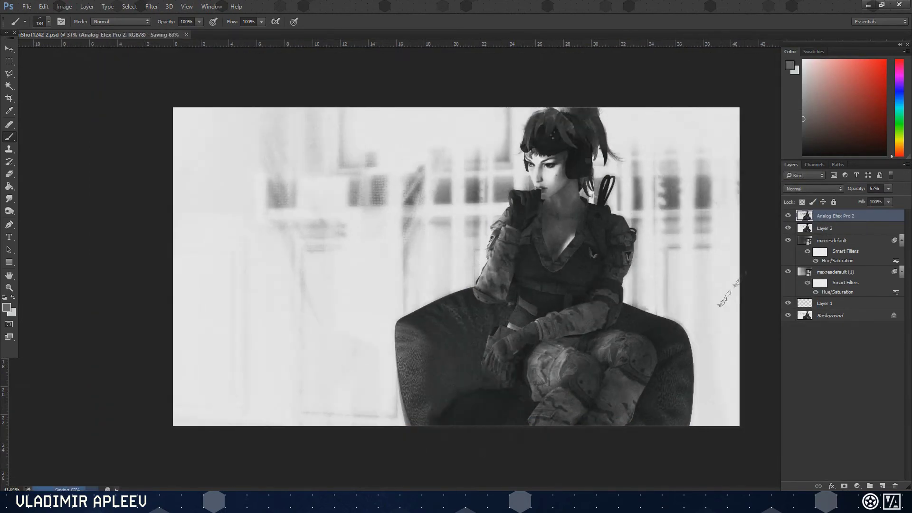